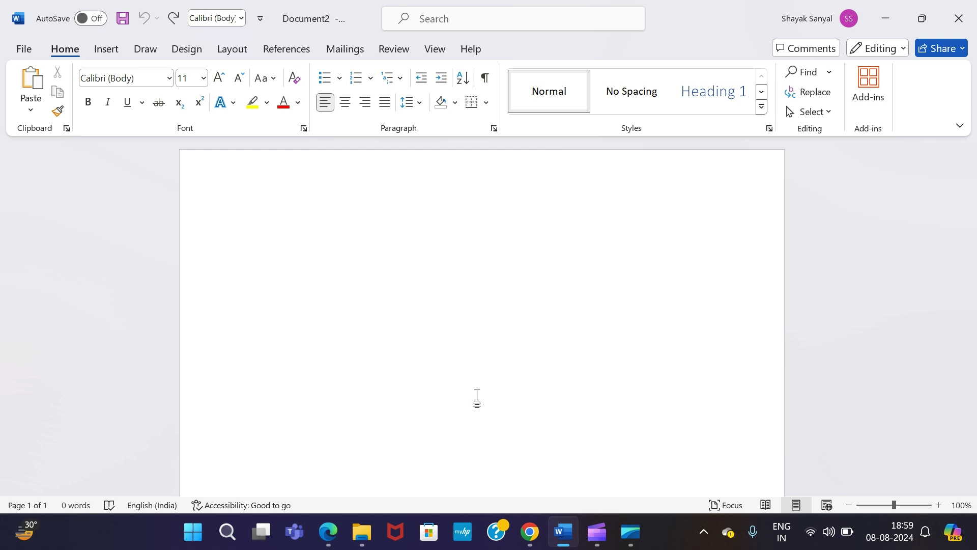
- Open the Watermark gallery on the Design tab to show presets like CONFIDENTIAL 1
left_click(197, 53)
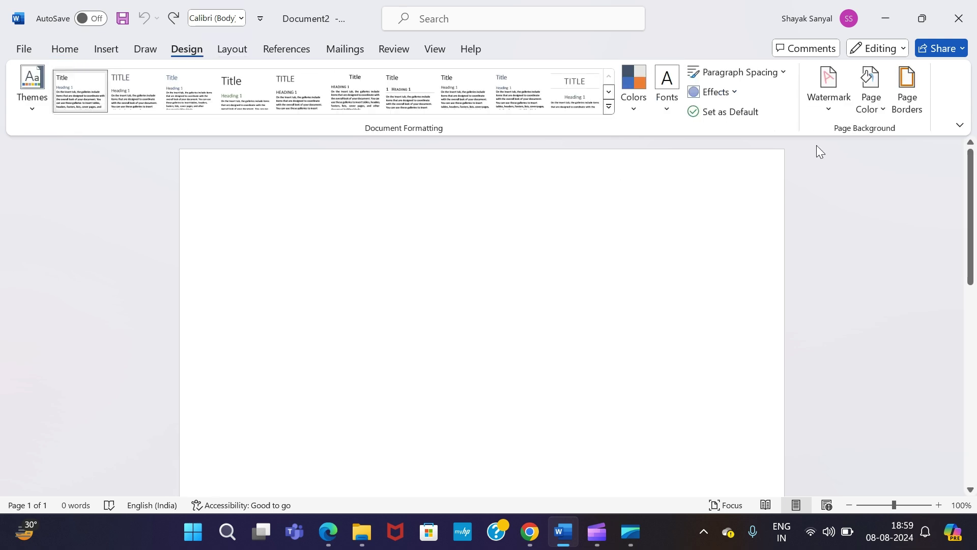
left_click(832, 102)
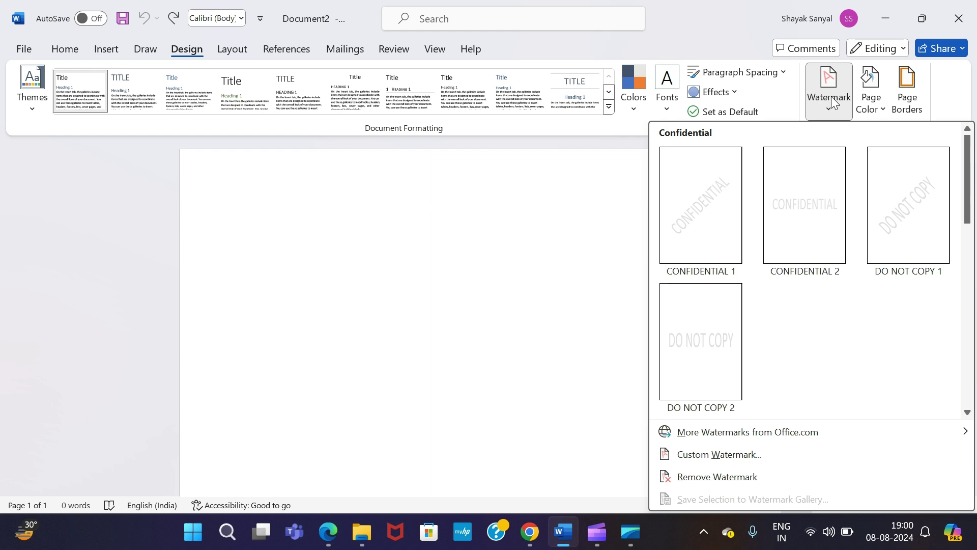
- Apply the CONFIDENTIAL 1 diagonal watermark and scroll the page to view it
left_click(712, 224)
left_click_drag(968, 193, 968, 289)
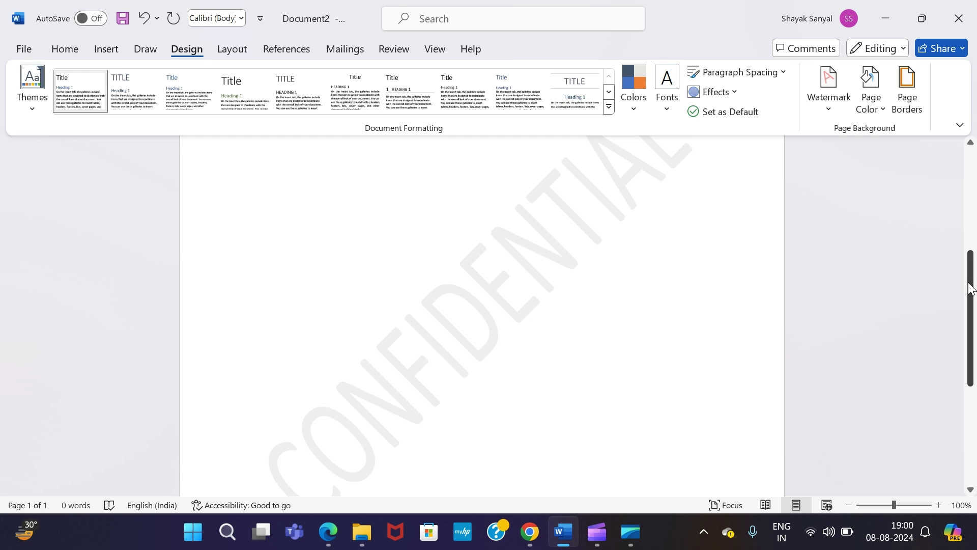
left_click_drag(969, 288, 972, 322)
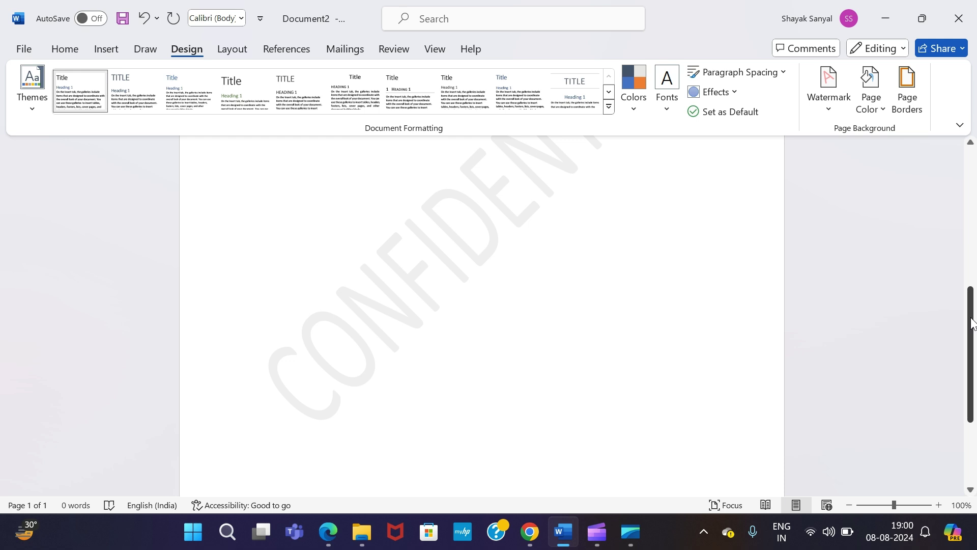
left_click_drag(972, 321, 968, 301)
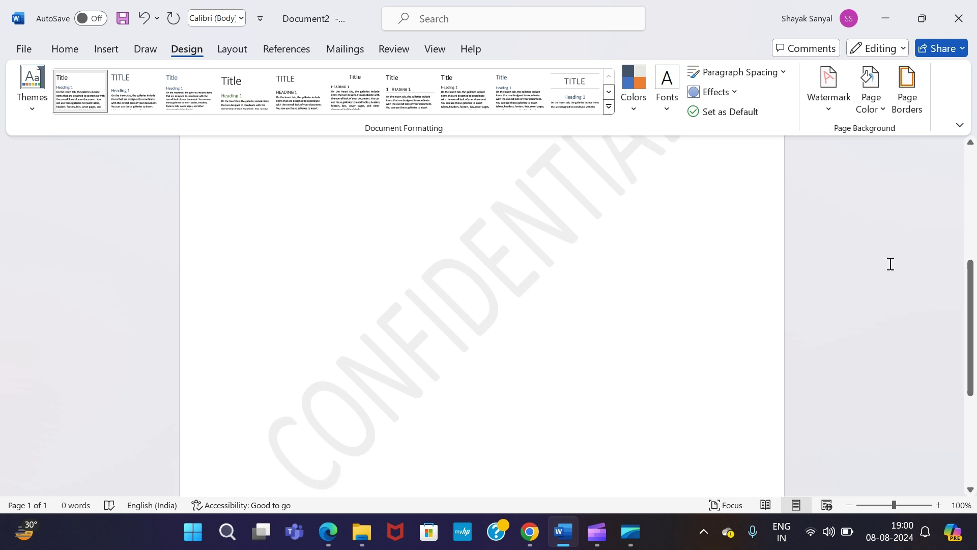
- In Custom Watermark, change the watermark text from CONFIDENTIAL to PRIVATE and apply it
left_click(826, 100)
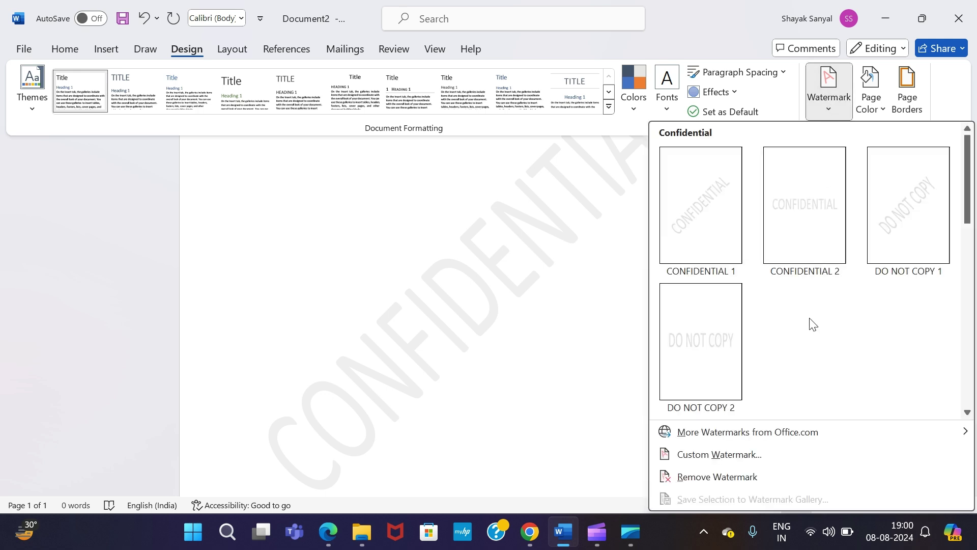
left_click(750, 455)
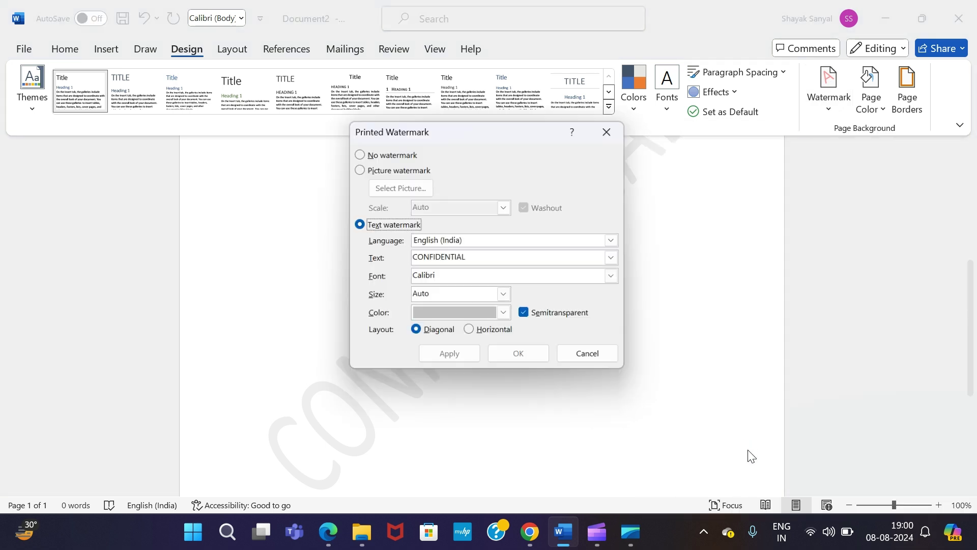
left_click(501, 259)
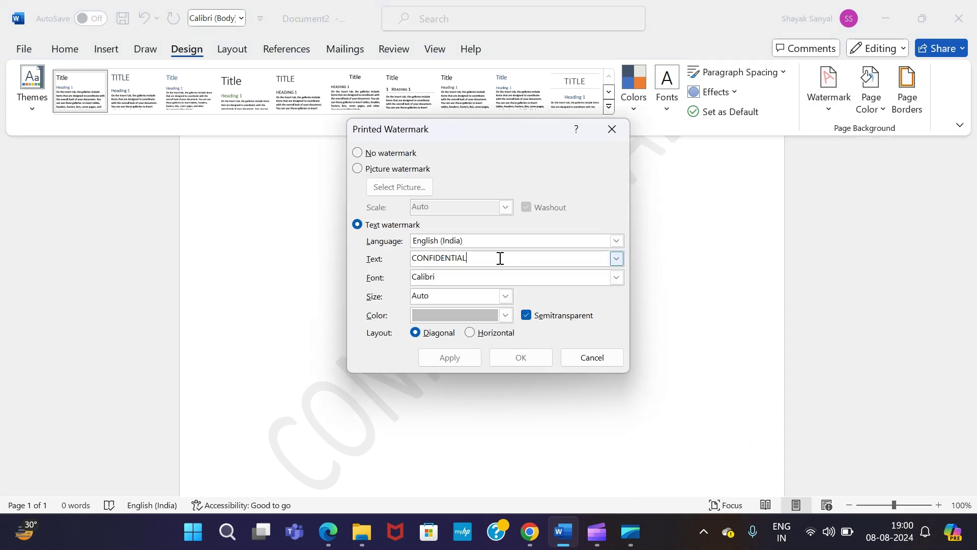
key("BackSpace")
key("BackSpace")
key("BackSpace")
key("BackSpace")
key("BackSpace")
key("BackSpace")
key("BackSpace")
key("BackSpace")
key("BackSpace")
key("BackSpace")
key("BackSpace")
key("BackSpace")
type("PRIVATEW")
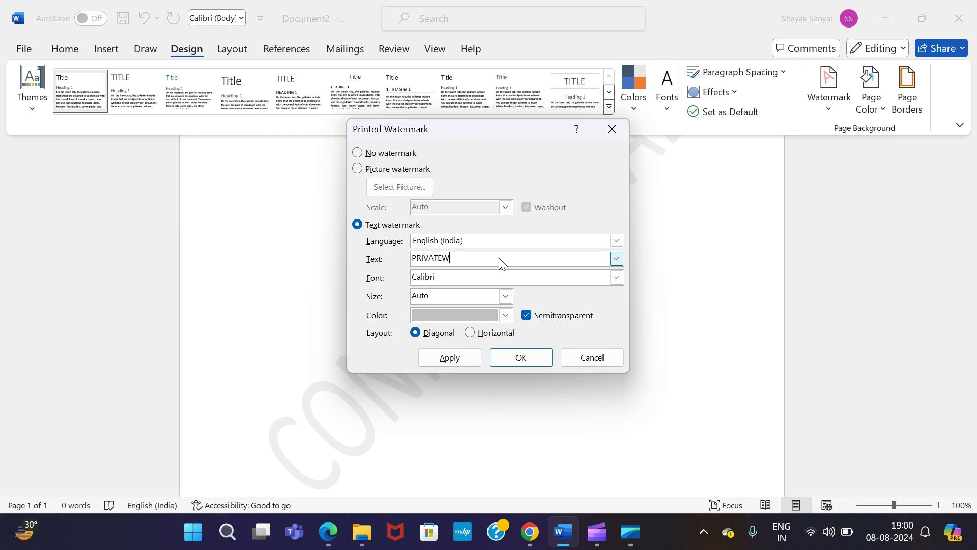
key("BackSpace")
left_click(511, 359)
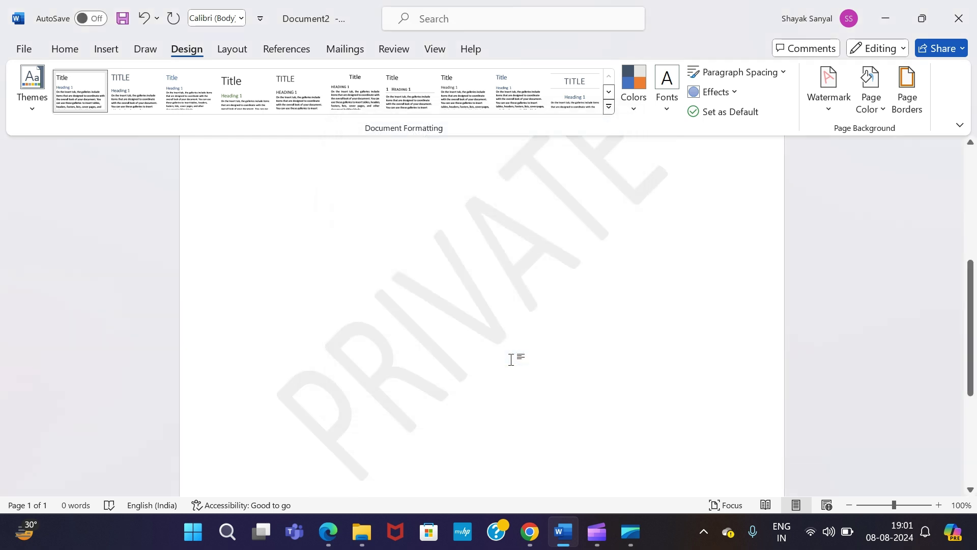
left_click_drag(970, 346, 974, 341)
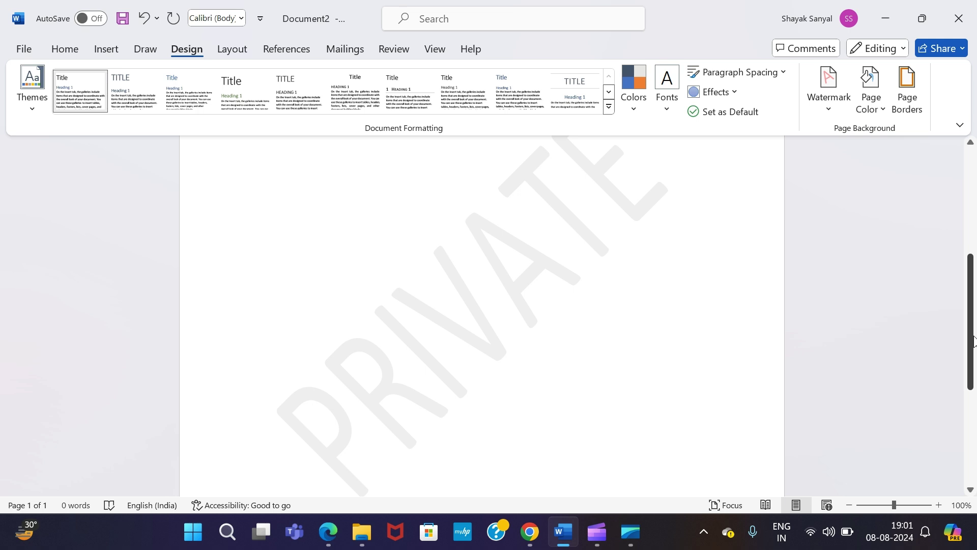
- Remove the PRIVATE watermark and reapply the CONFIDENTIAL 1 preset
left_click(828, 96)
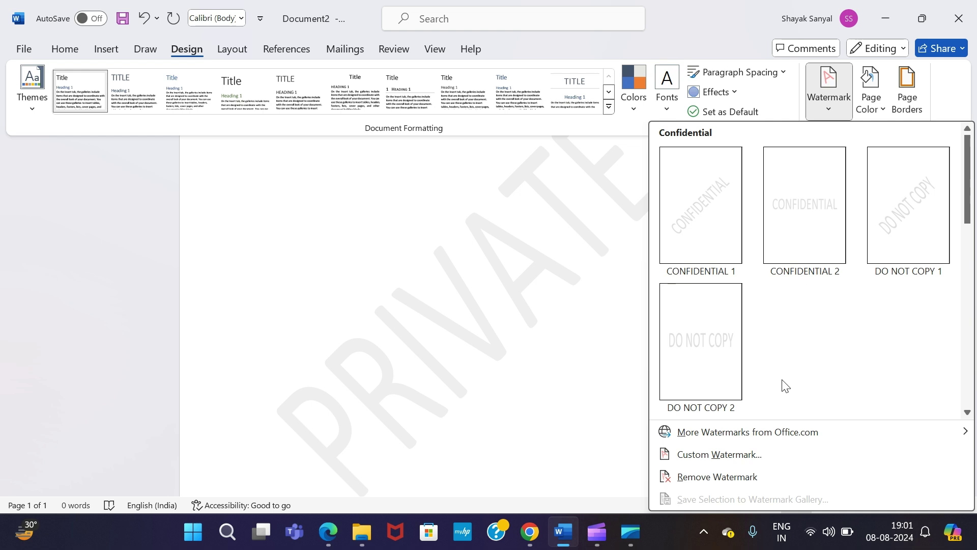
left_click(731, 482)
left_click(827, 108)
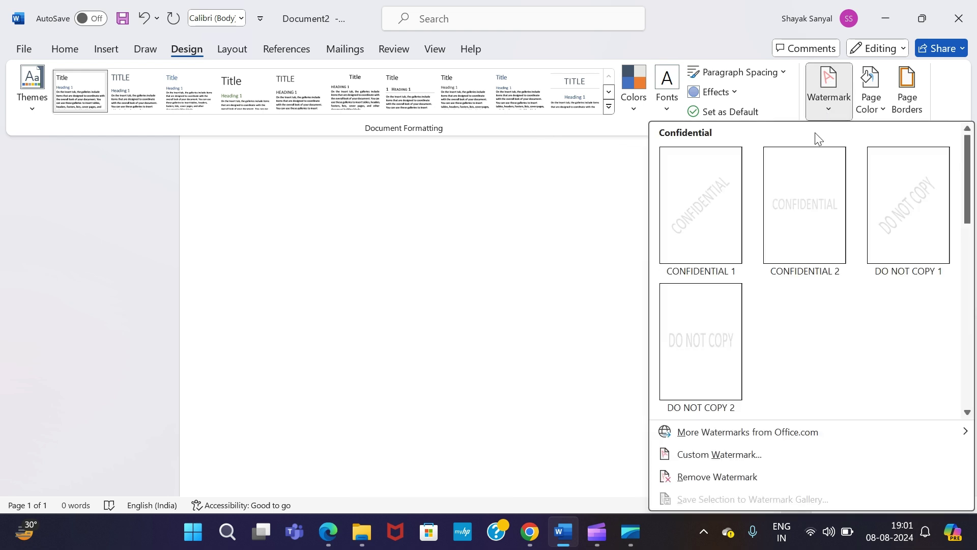
left_click(720, 241)
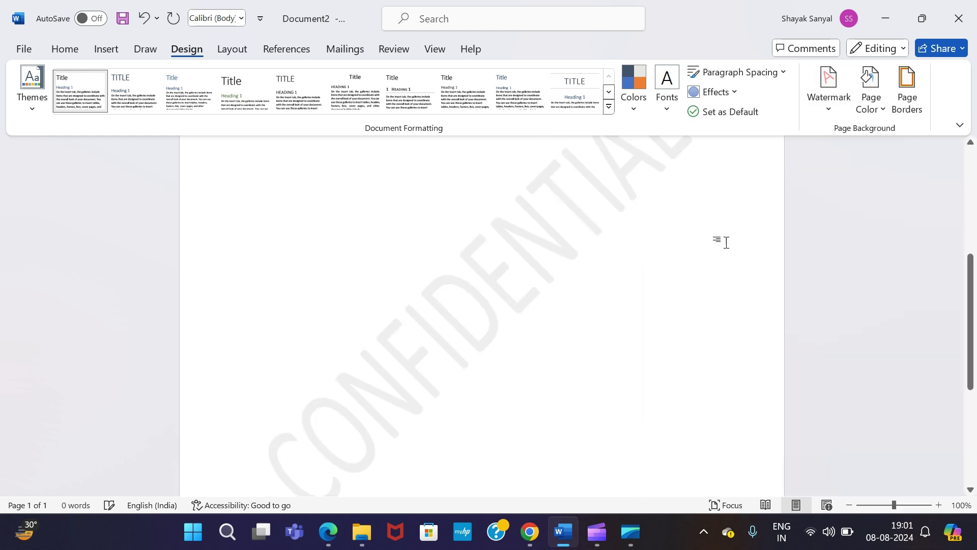
- Set a custom watermark with text PRIVATE in red and apply it to the page
left_click(827, 112)
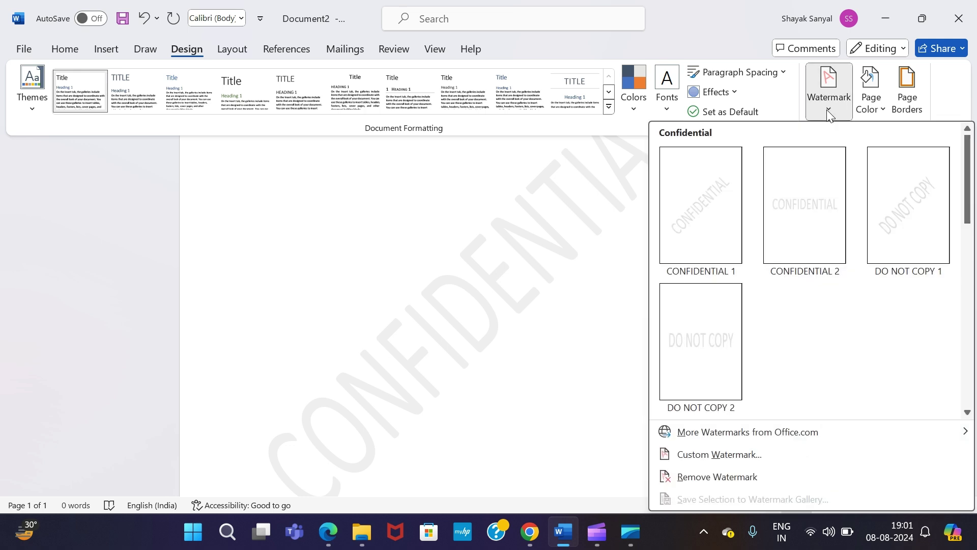
left_click(752, 457)
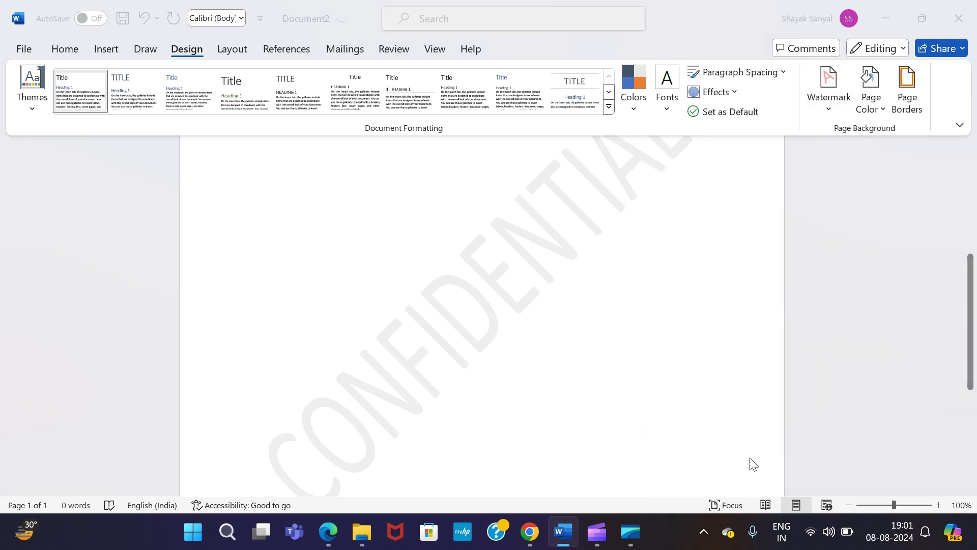
left_click(499, 258)
left_click_drag(499, 258, 406, 261)
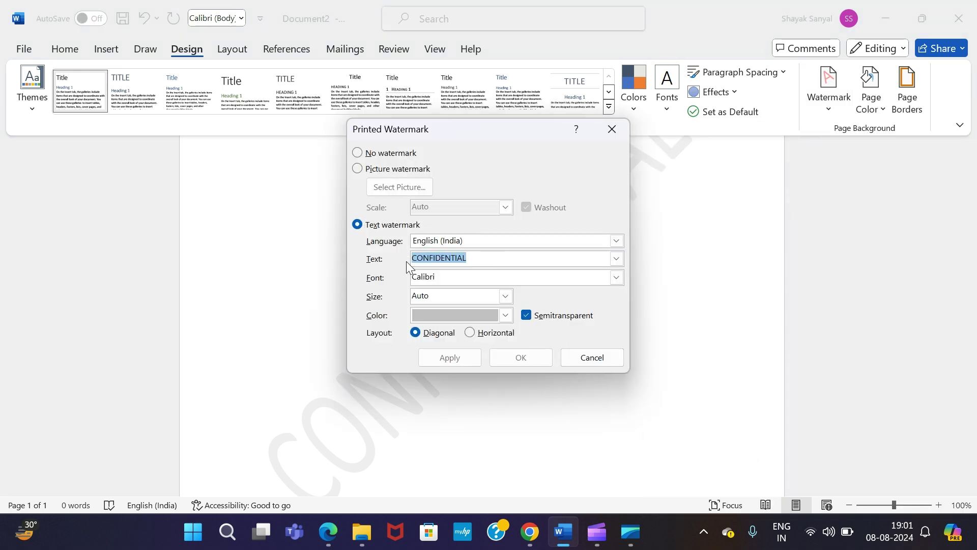
key("BackSpace")
type("PRIVA")
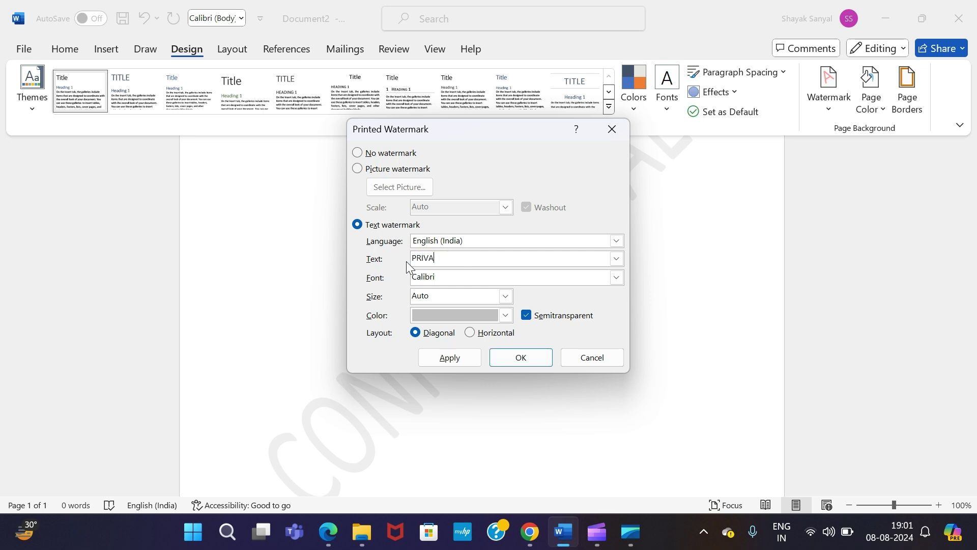
type("TE")
left_click(505, 316)
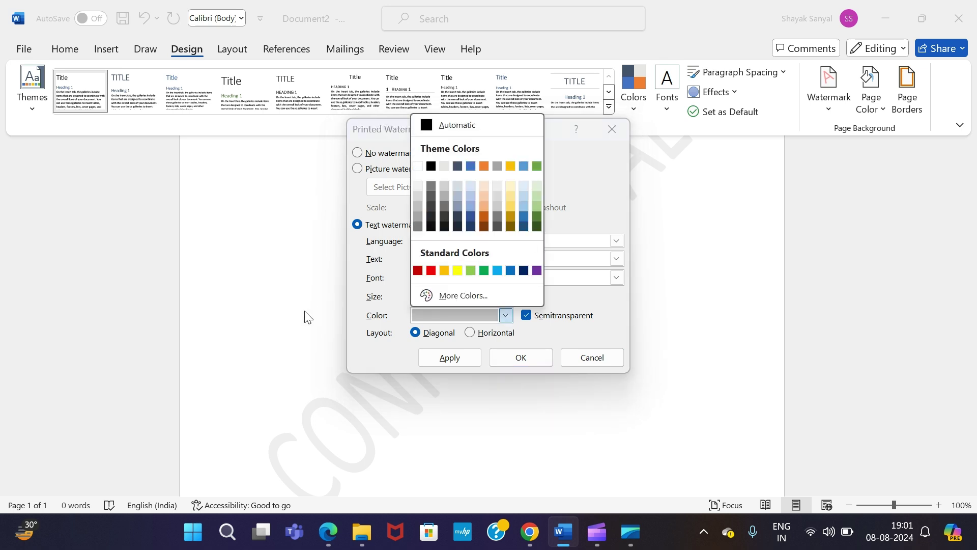
left_click(432, 273)
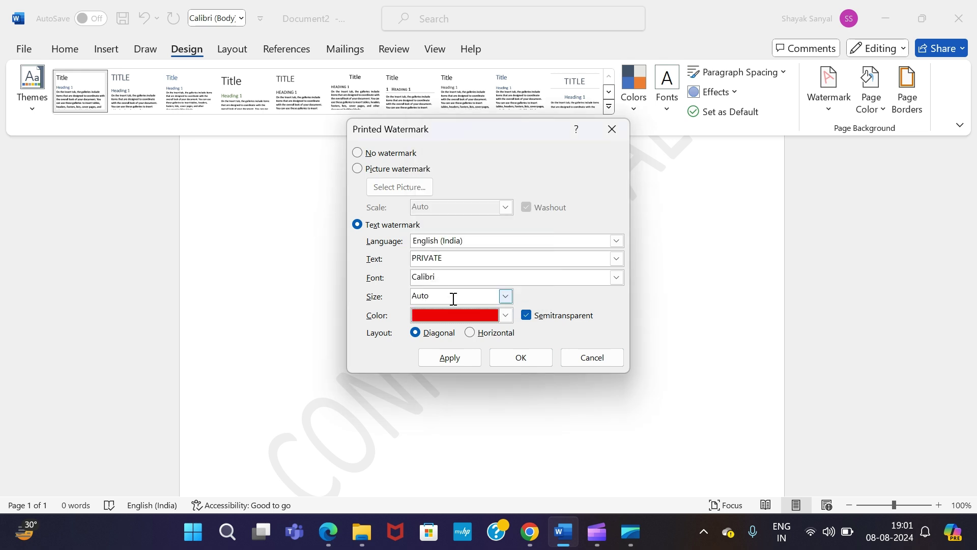
left_click(512, 359)
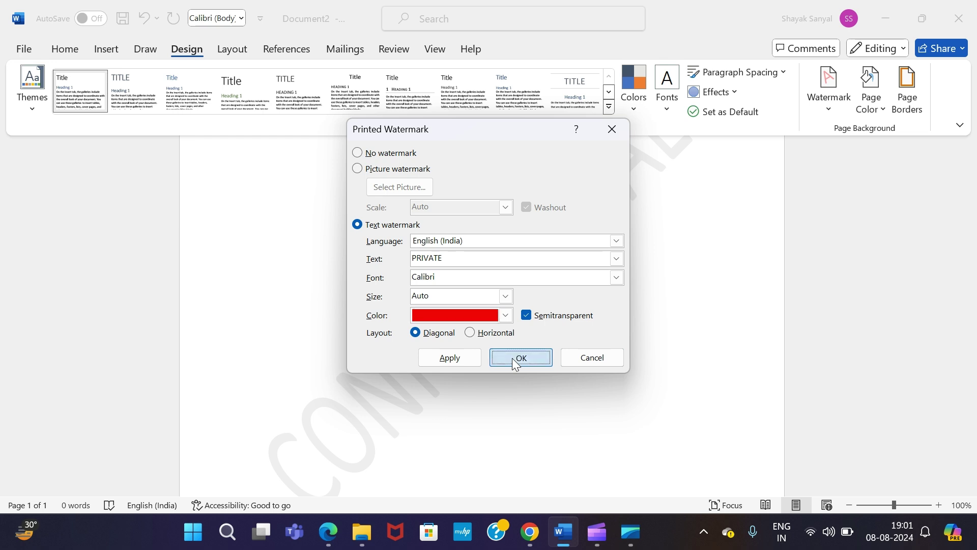
scroll(972, 356, "up", 1)
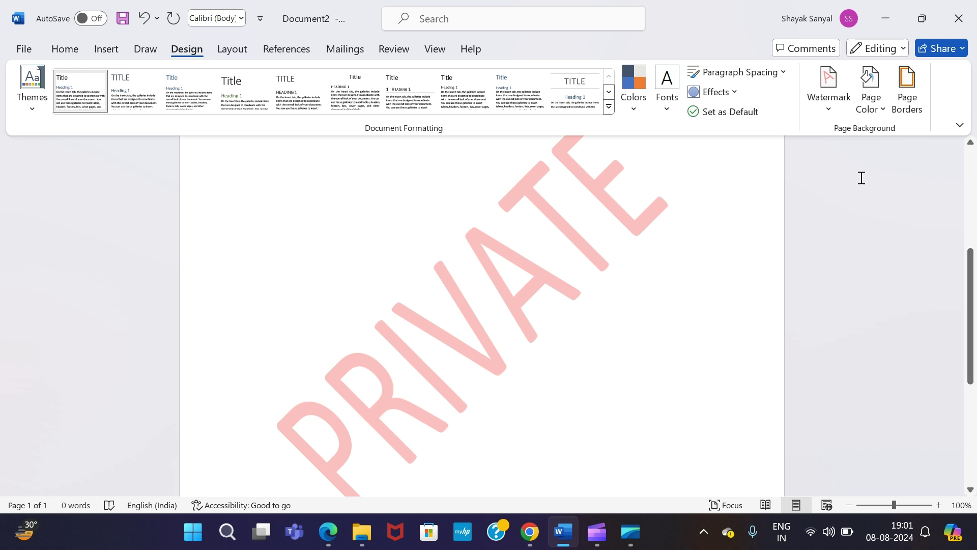
- Choose Remove Watermark from the Watermark gallery to clear the red PRIVATE text
left_click(826, 105)
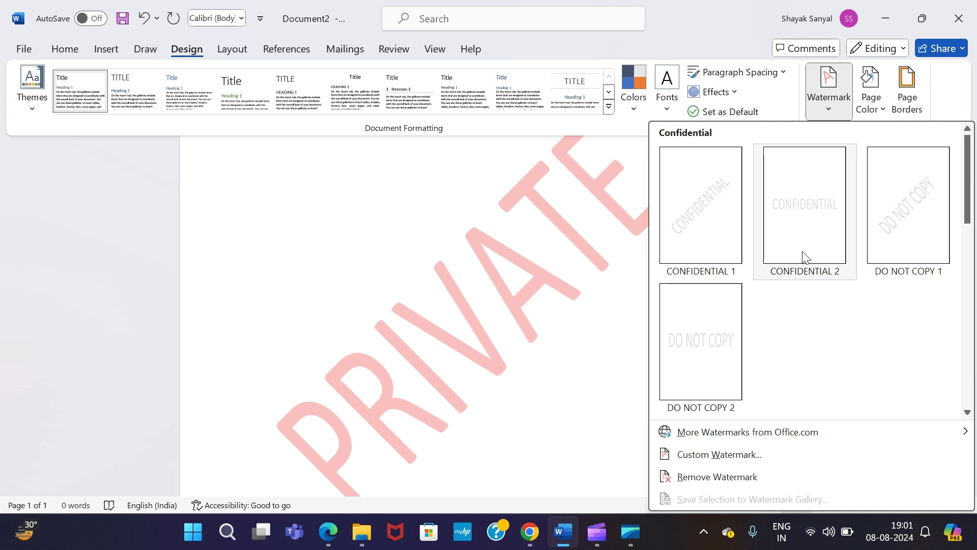
left_click(752, 475)
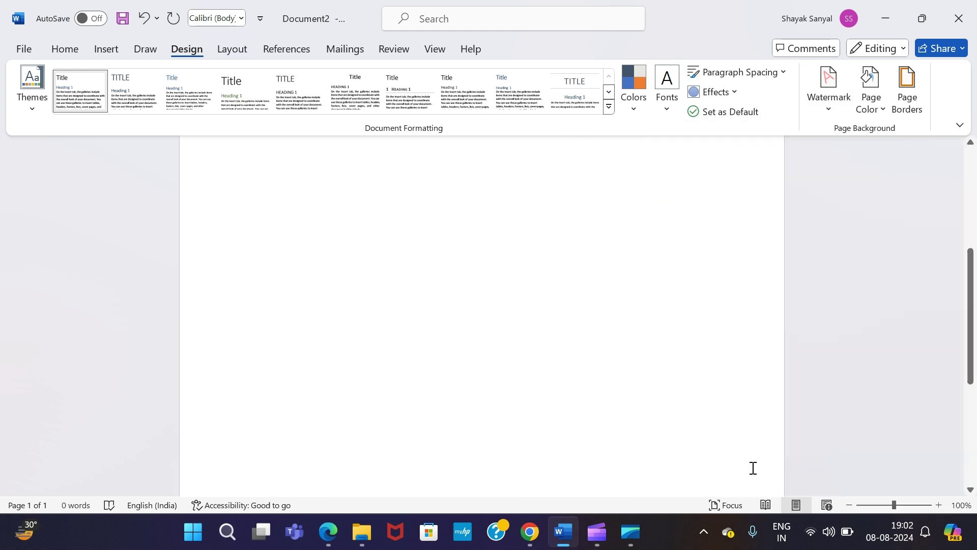